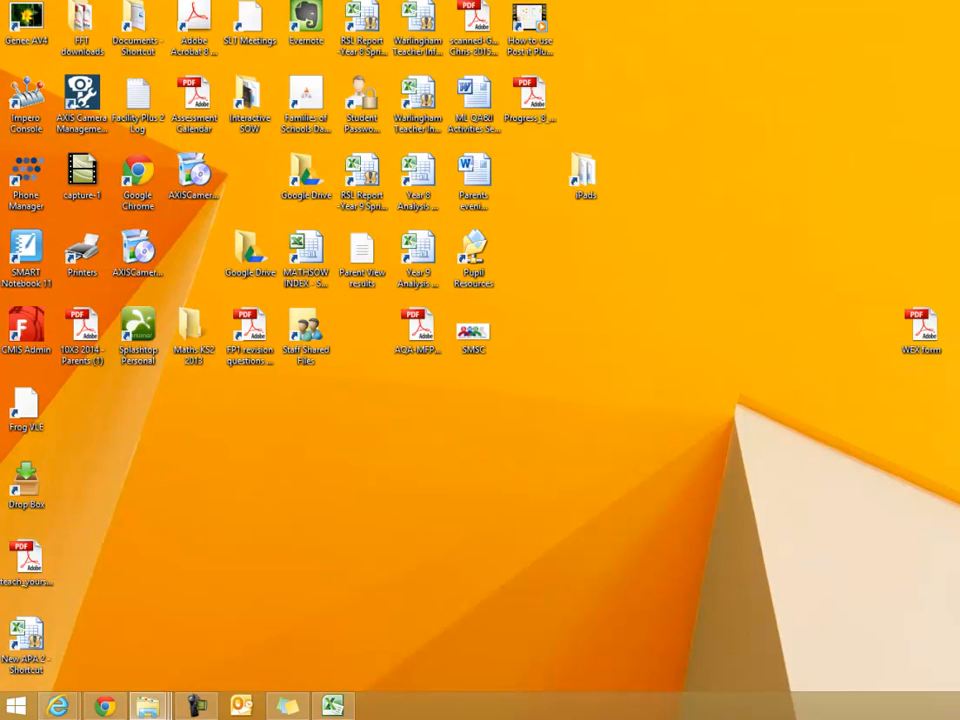
Open the Year 11 APA workbook from the Tracking > Teacher Information File folder of the Sharedstaff network share.
left_click_drag(959, 174, 507, 156)
left_click_drag(581, 148, 567, 99)
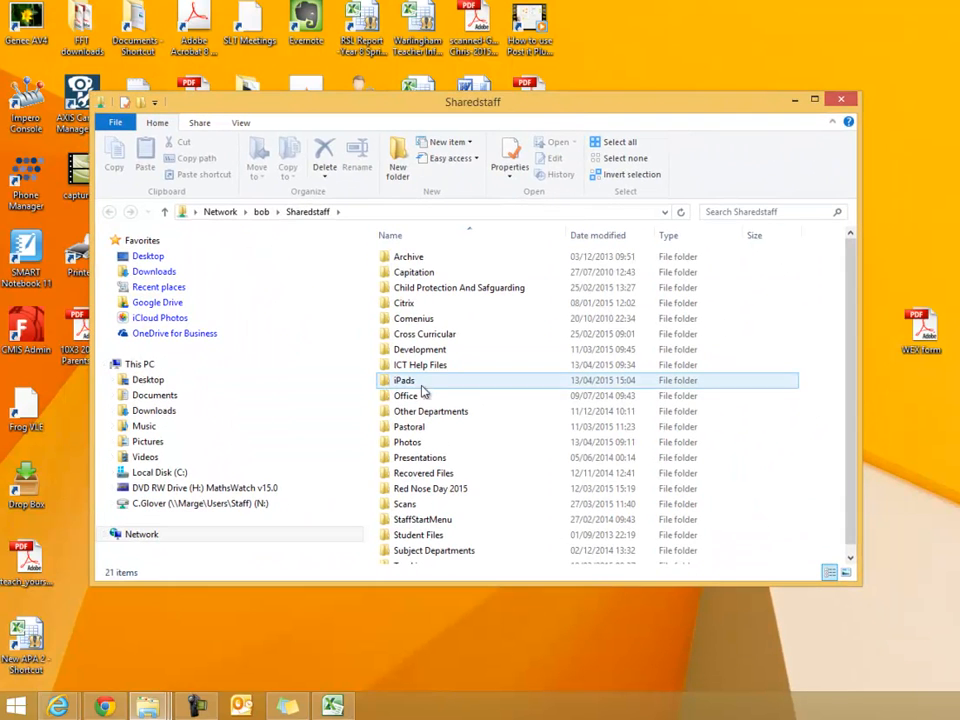
scroll(470, 465, "down", 1)
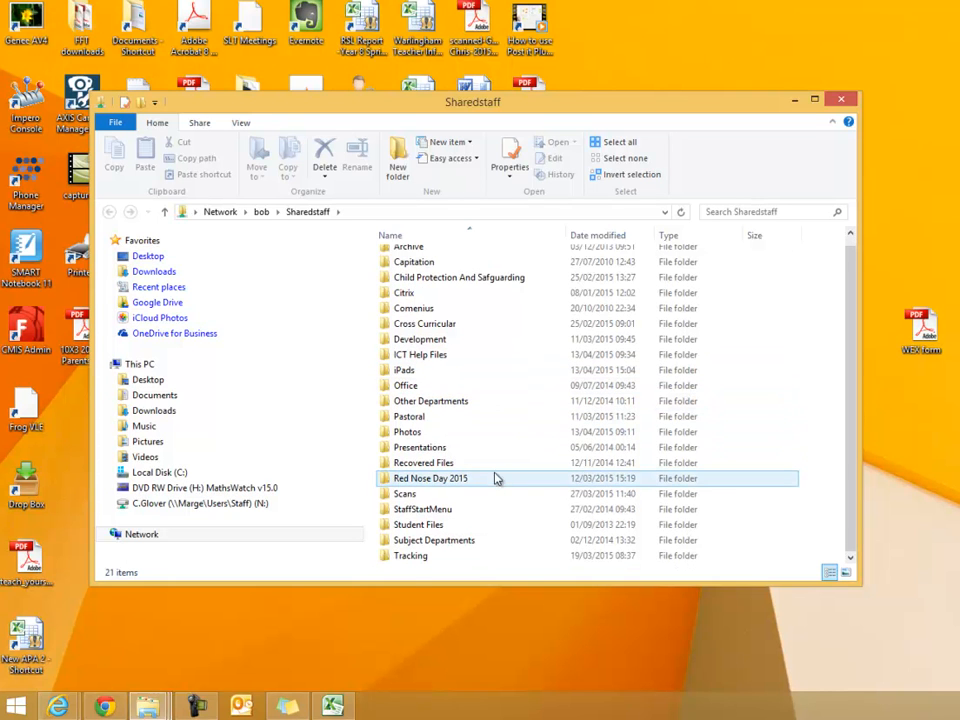
double_click(408, 556)
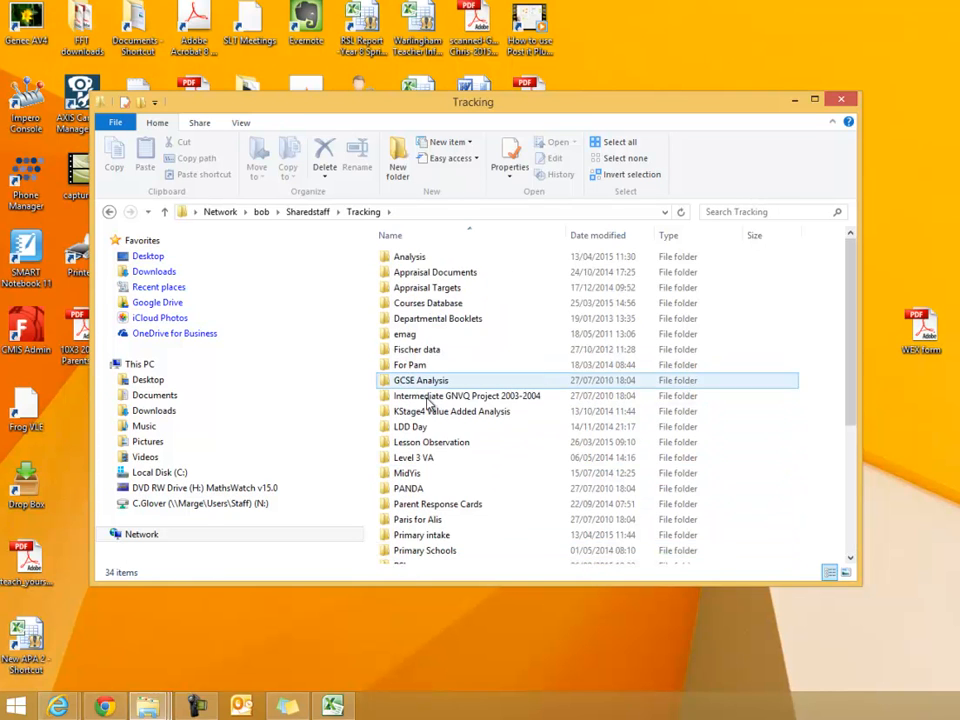
scroll(420, 440, "down", 5)
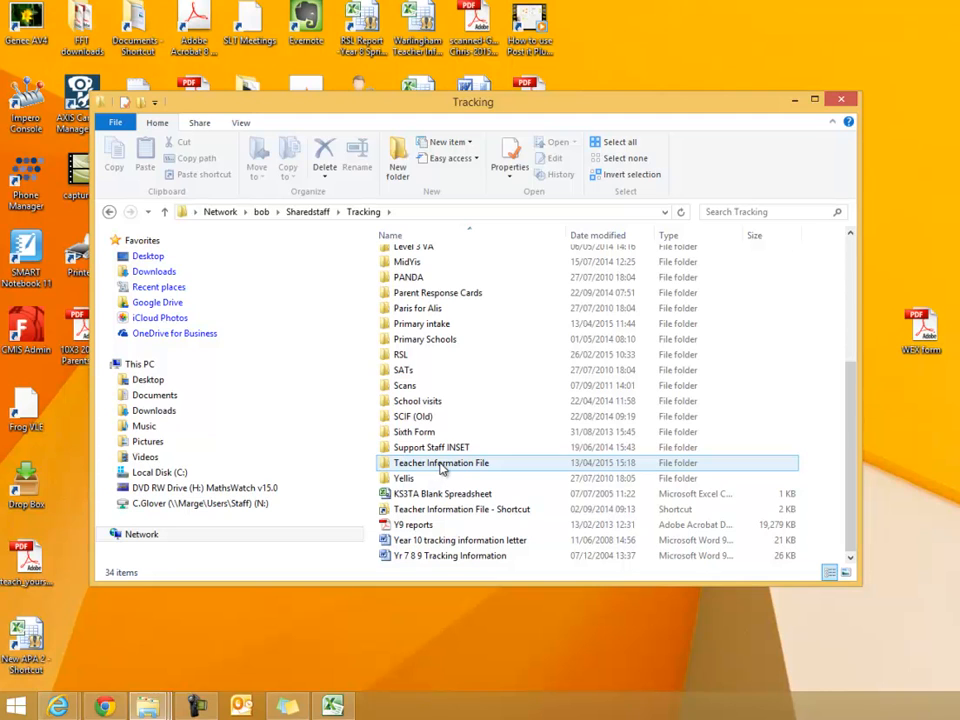
double_click(443, 466)
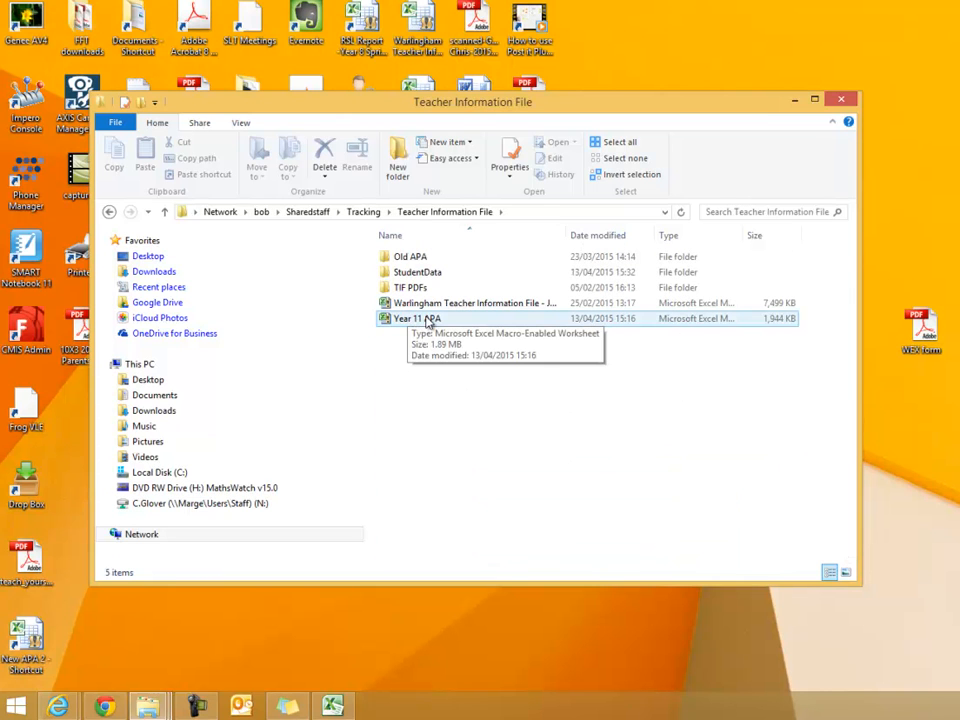
double_click(428, 319)
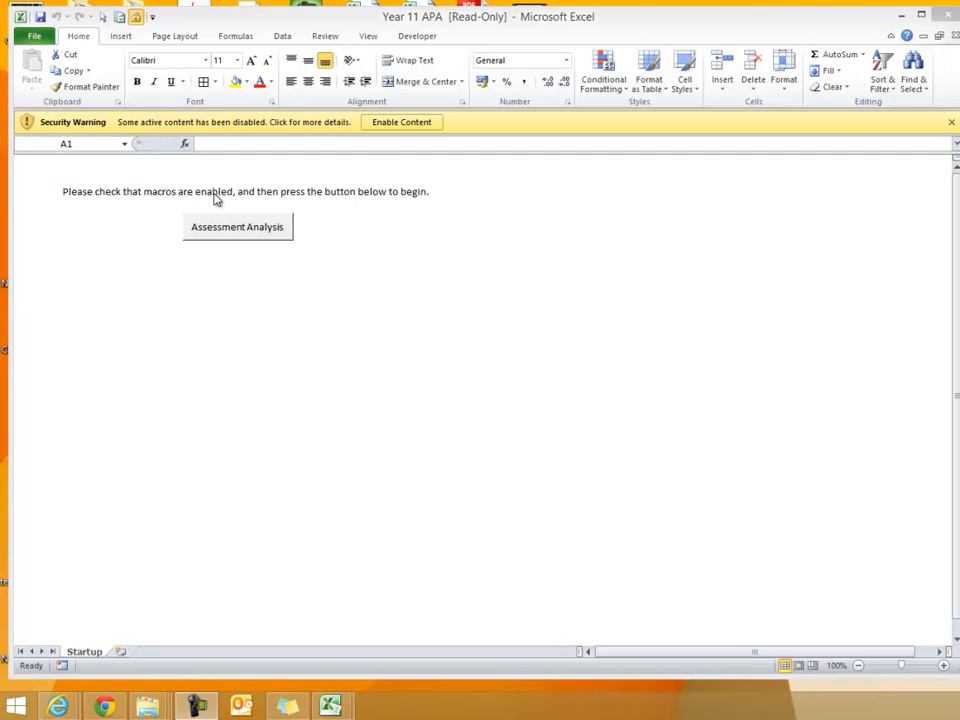
Enable the workbook's blocked active content and launch Assessment Analysis from the startup sheet.
left_click(405, 123)
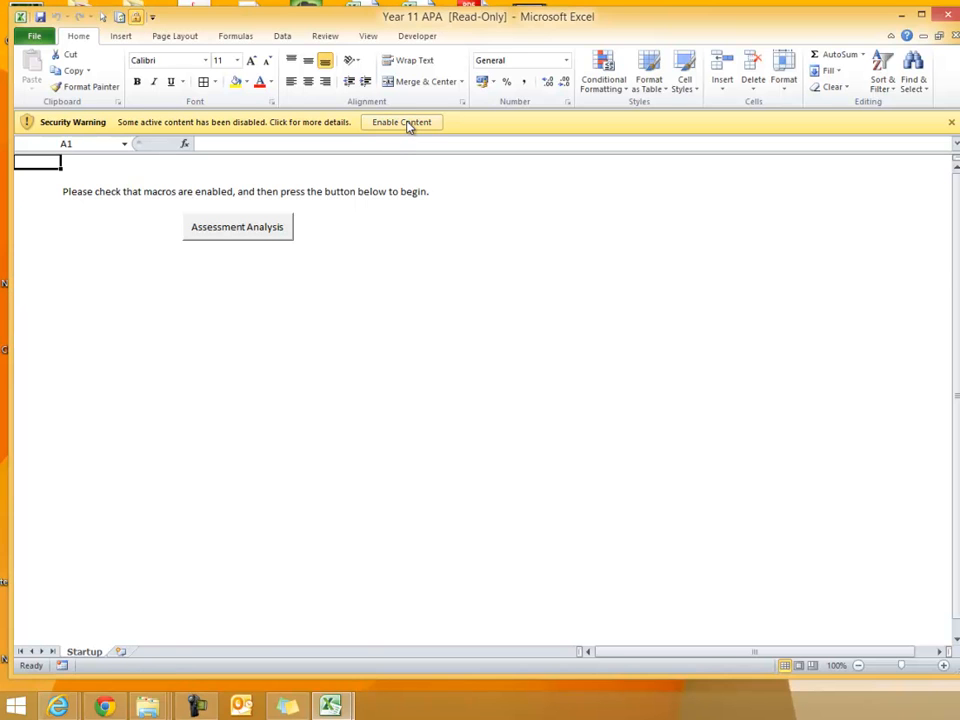
left_click(418, 124)
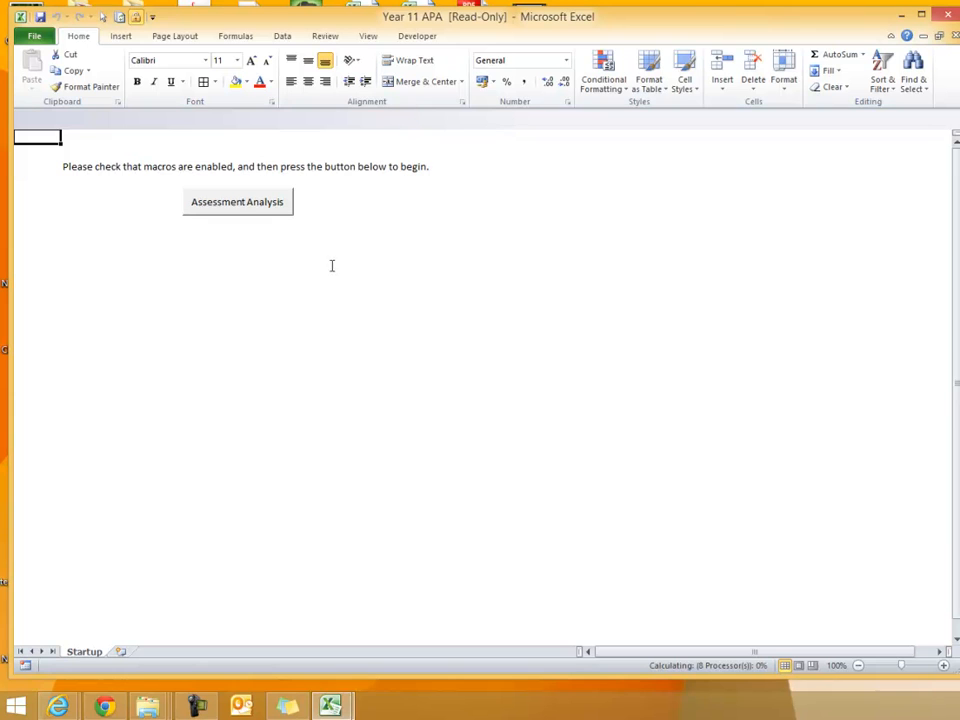
left_click(237, 202)
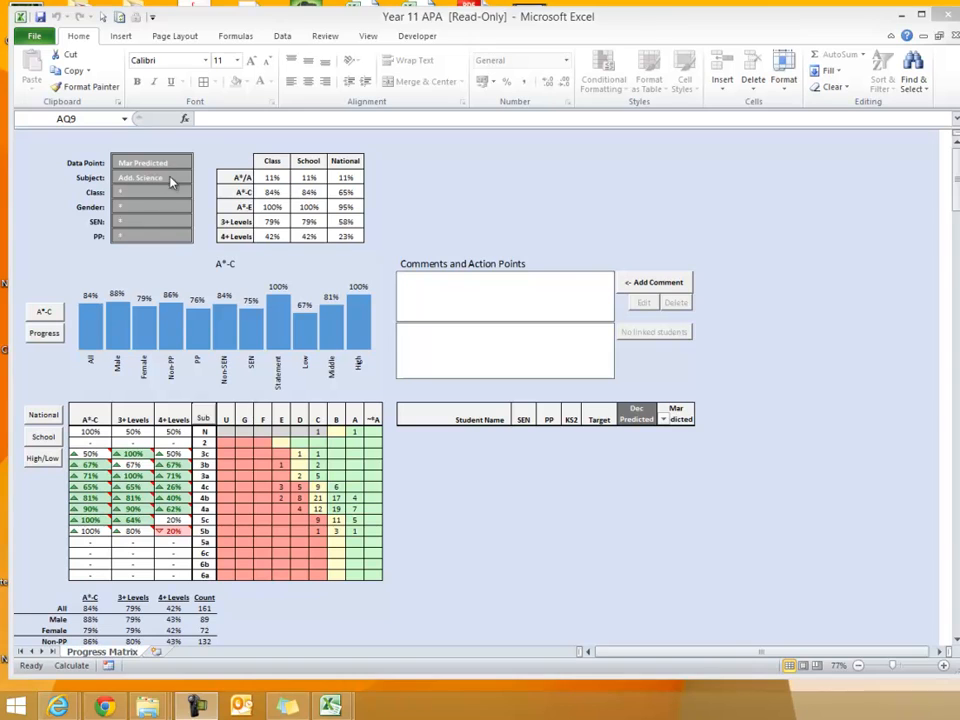
Filter the progress matrix to the subject Maths and the class 11Y-Ma-4.
left_click(170, 181)
left_click(199, 180)
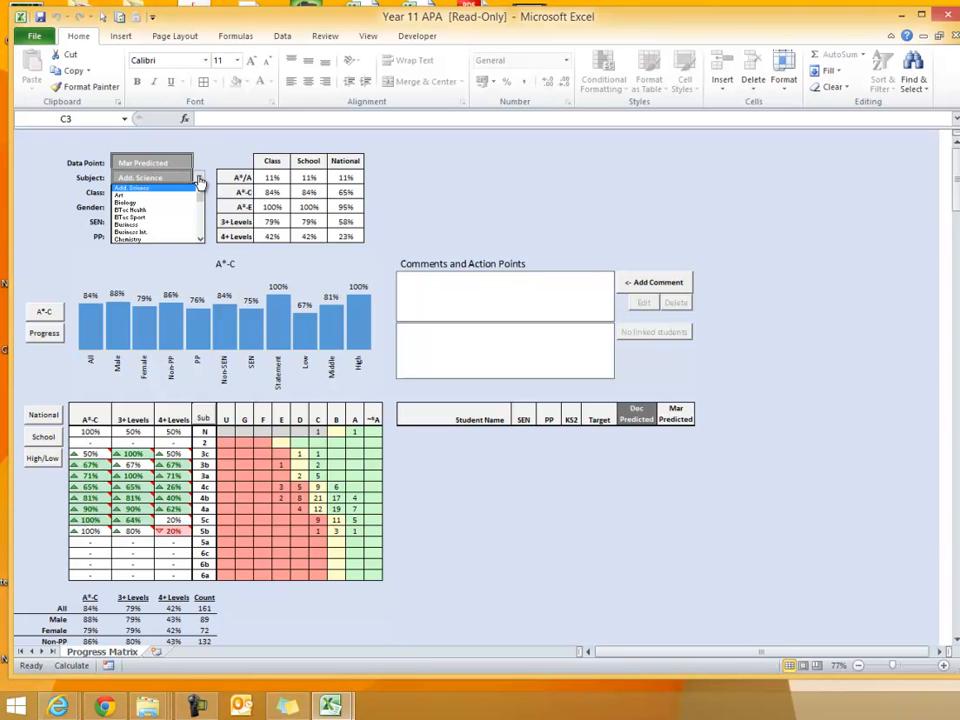
left_click_drag(199, 190, 201, 218)
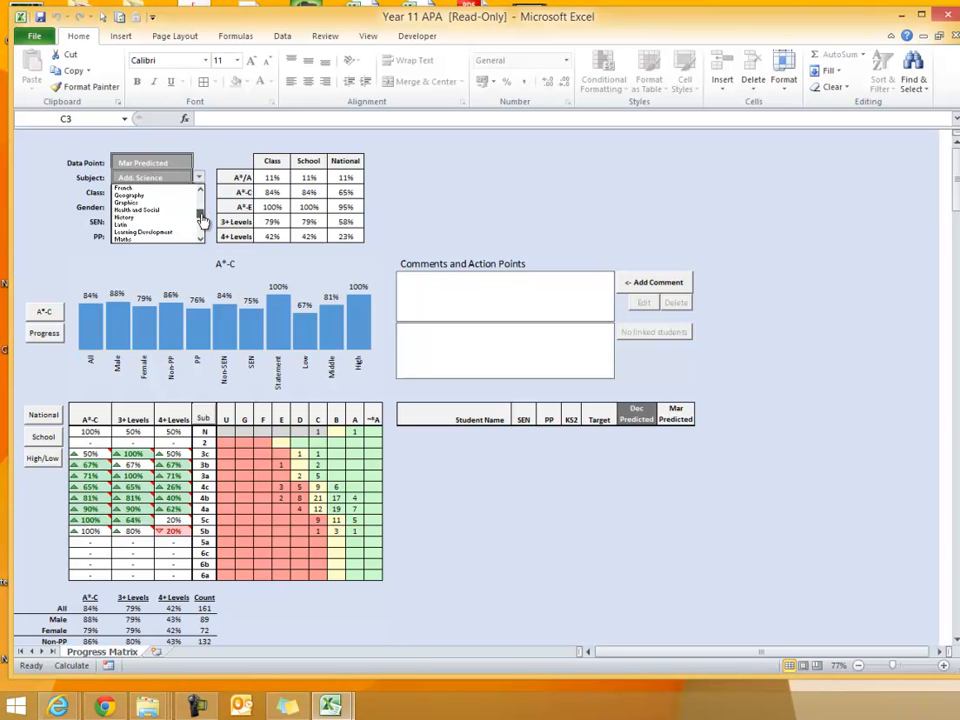
left_click(185, 231)
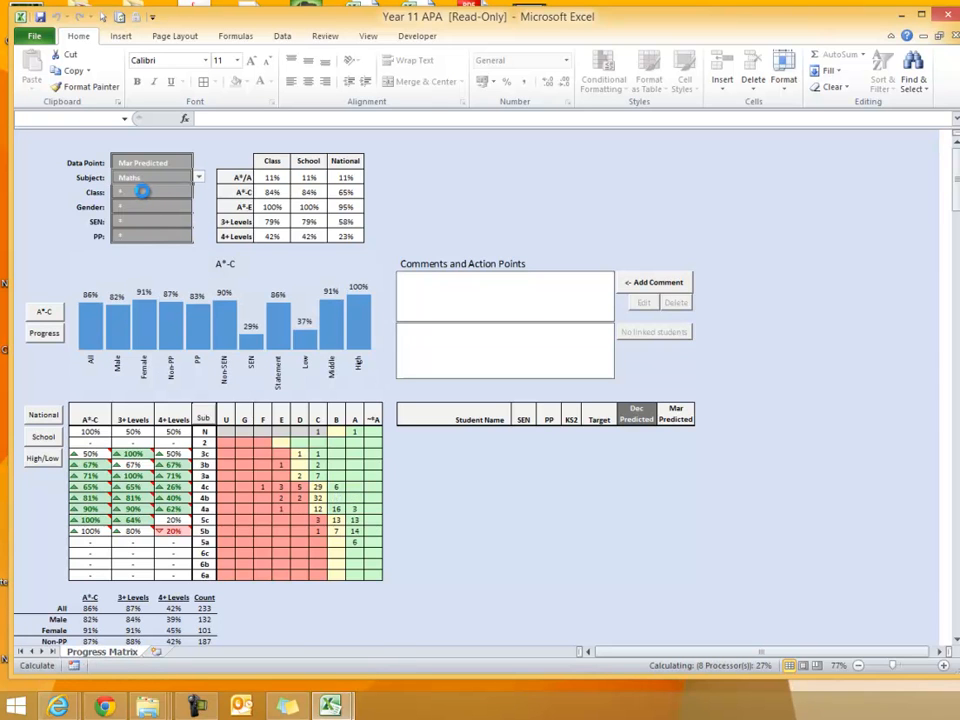
left_click(158, 192)
left_click(198, 191)
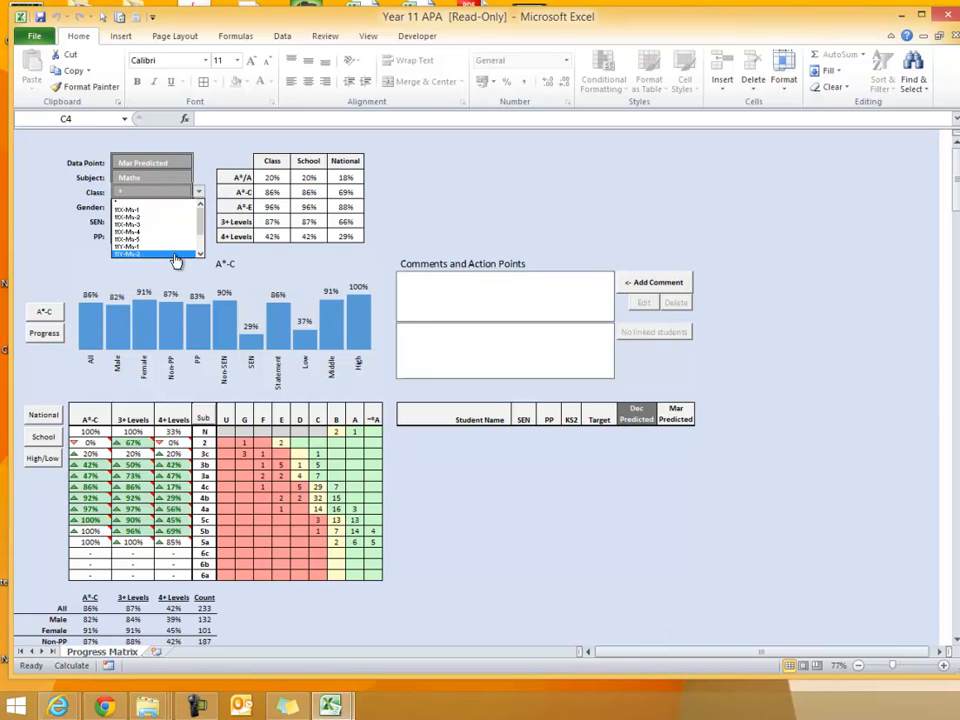
left_click_drag(198, 224, 201, 236)
left_click(139, 255)
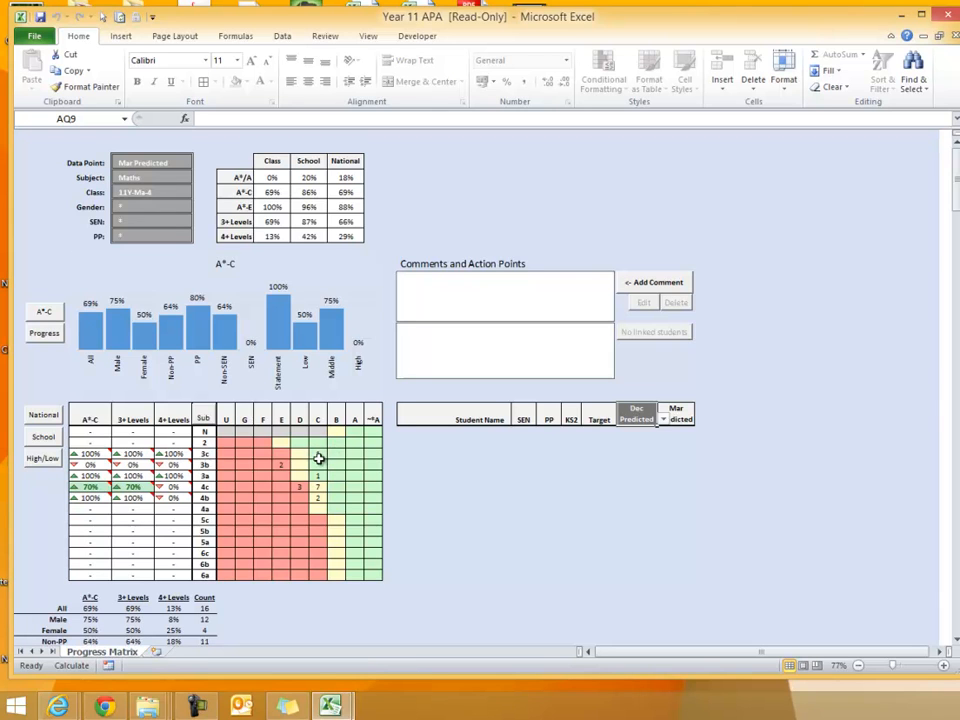
List the students in the matrix's C column for rows 3c to 3a, and those in row 3b under E.
left_click(318, 476)
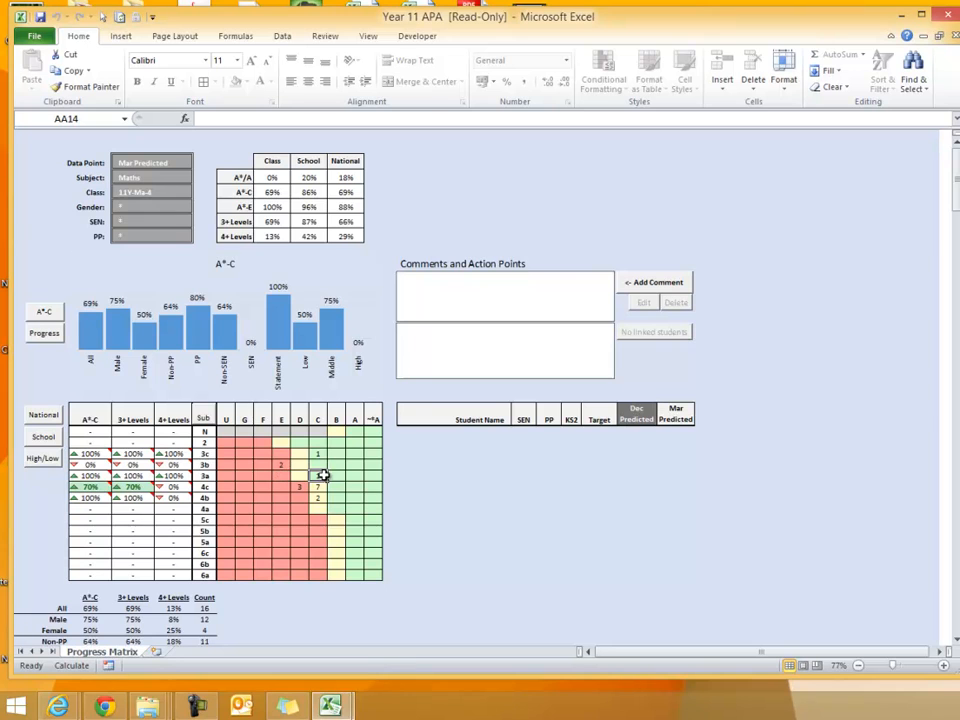
left_click_drag(313, 453, 317, 476)
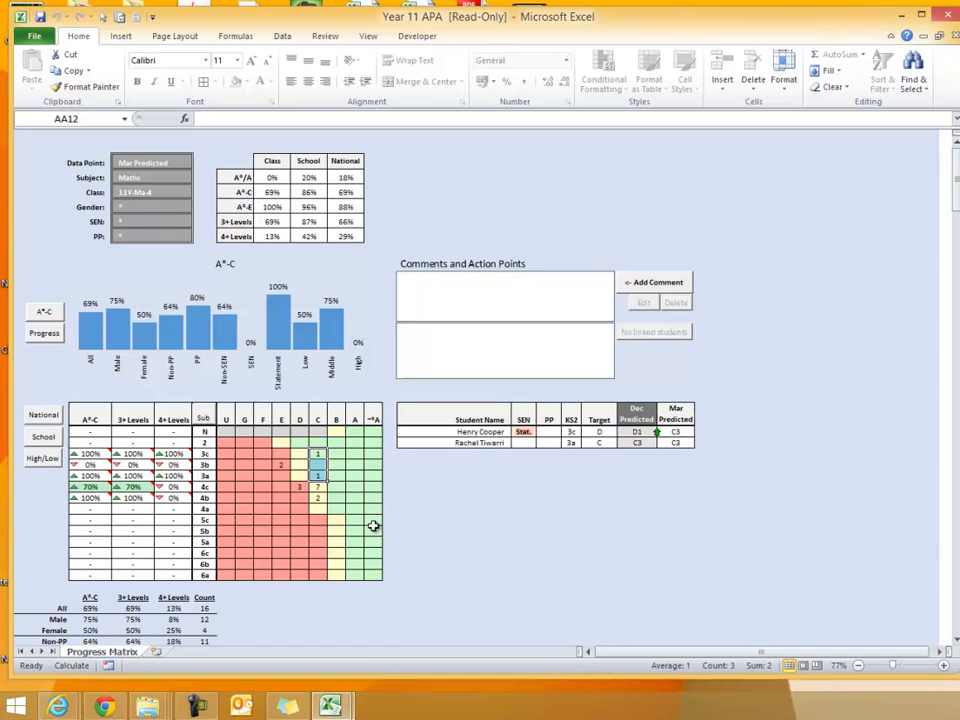
left_click(281, 464)
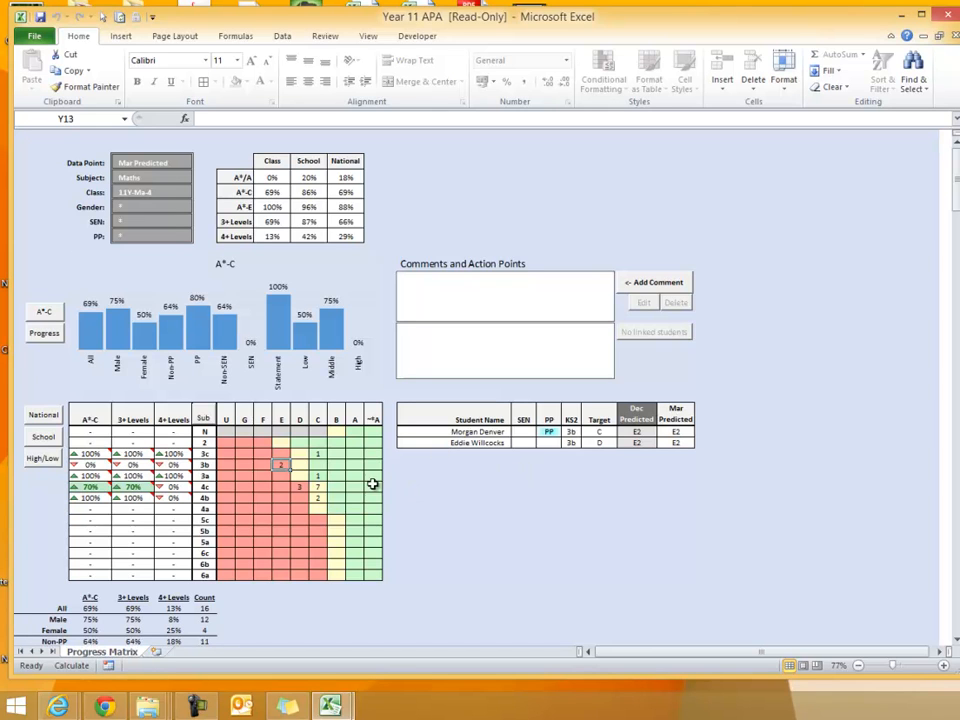
Save a general comment "Extra revision sessions provided on Monday nights." linked to the students in matrix row 4c under grade D.
left_click(300, 487)
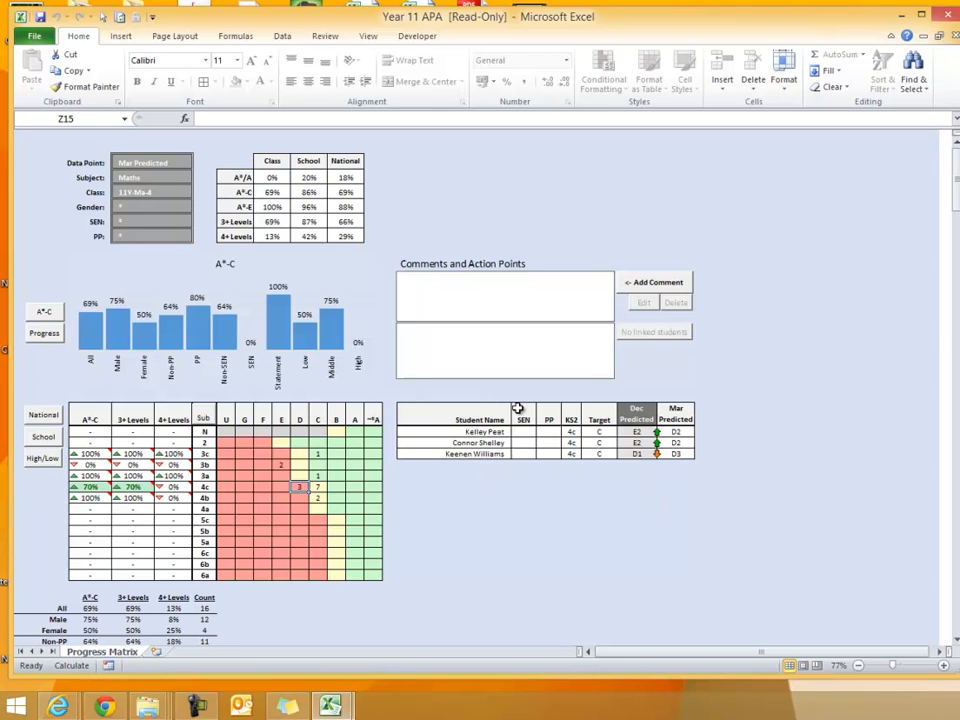
left_click(655, 284)
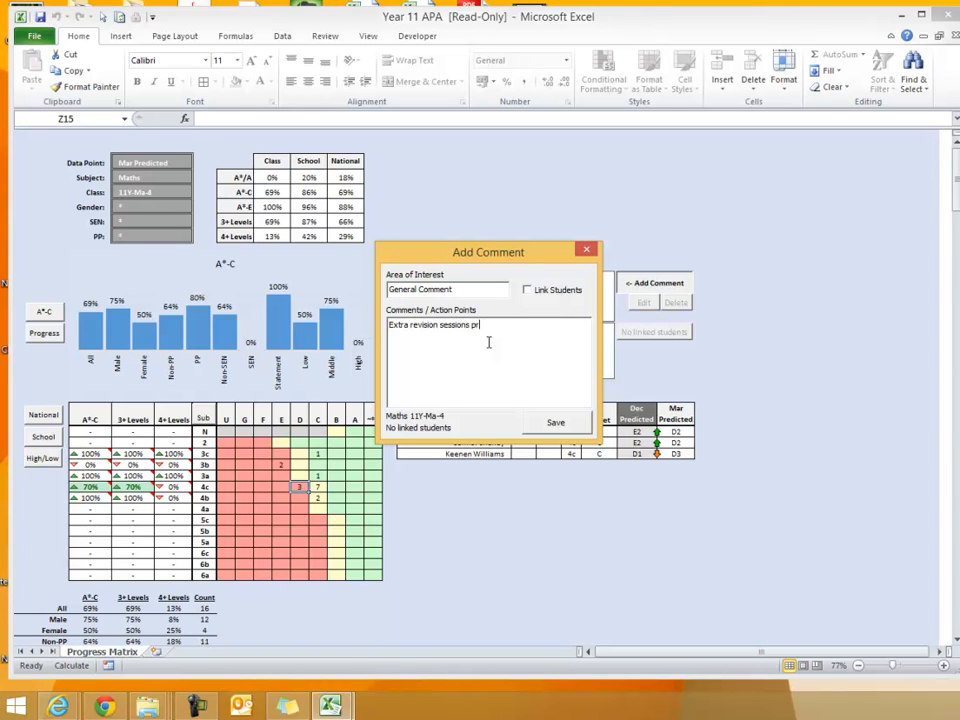
type("on MOnday")
key("BackSpace")
key("Return")
type("o")
key("BackSpace")
left_click(527, 290)
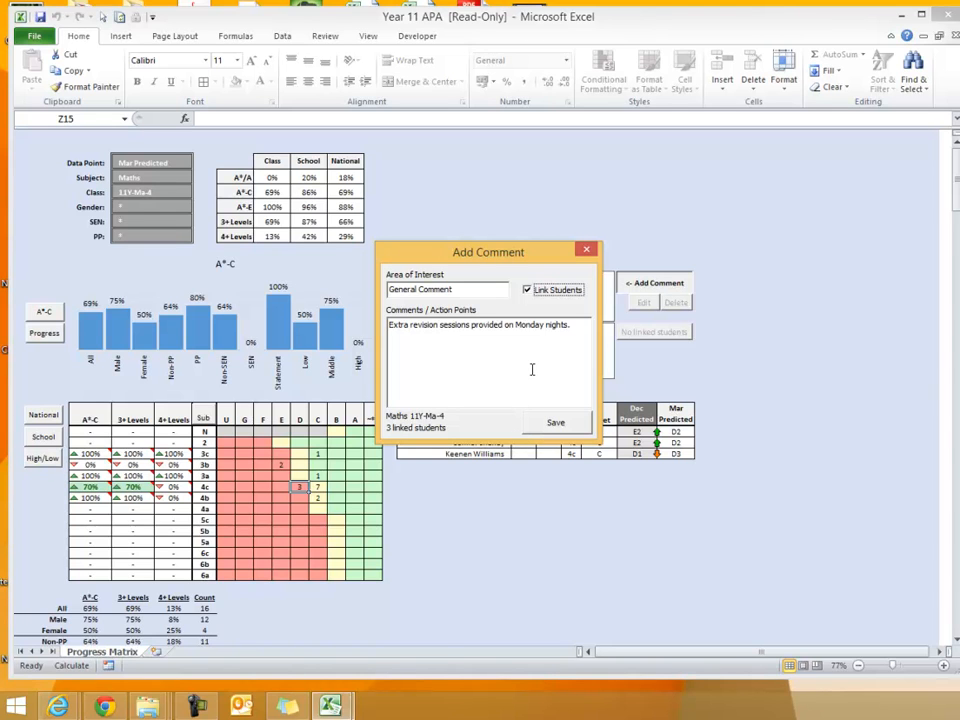
left_click_drag(556, 250, 801, 104)
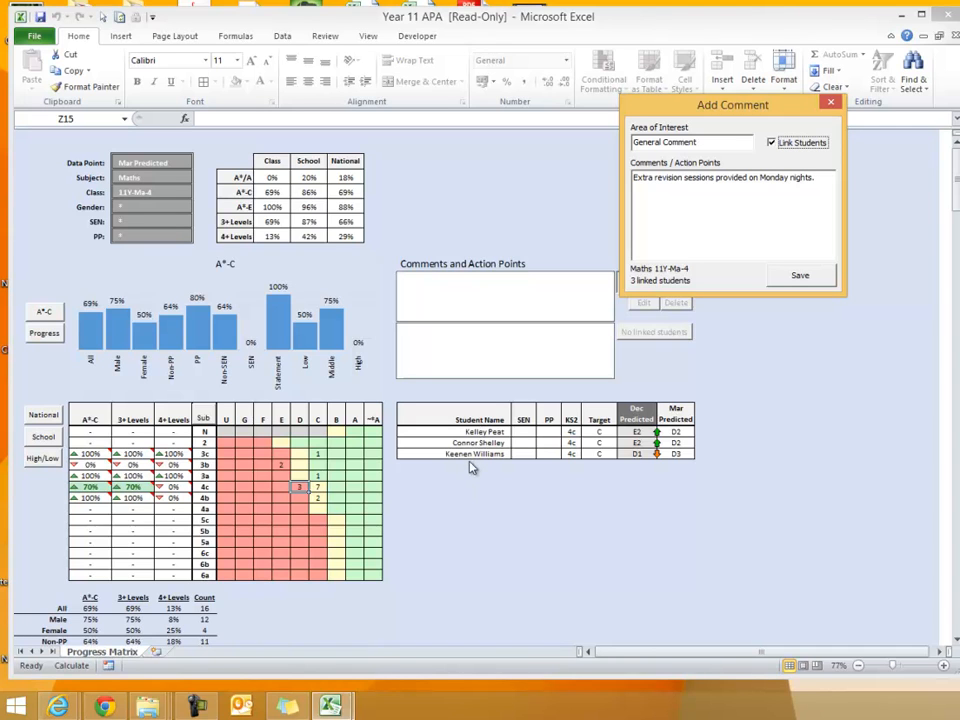
left_click(806, 278)
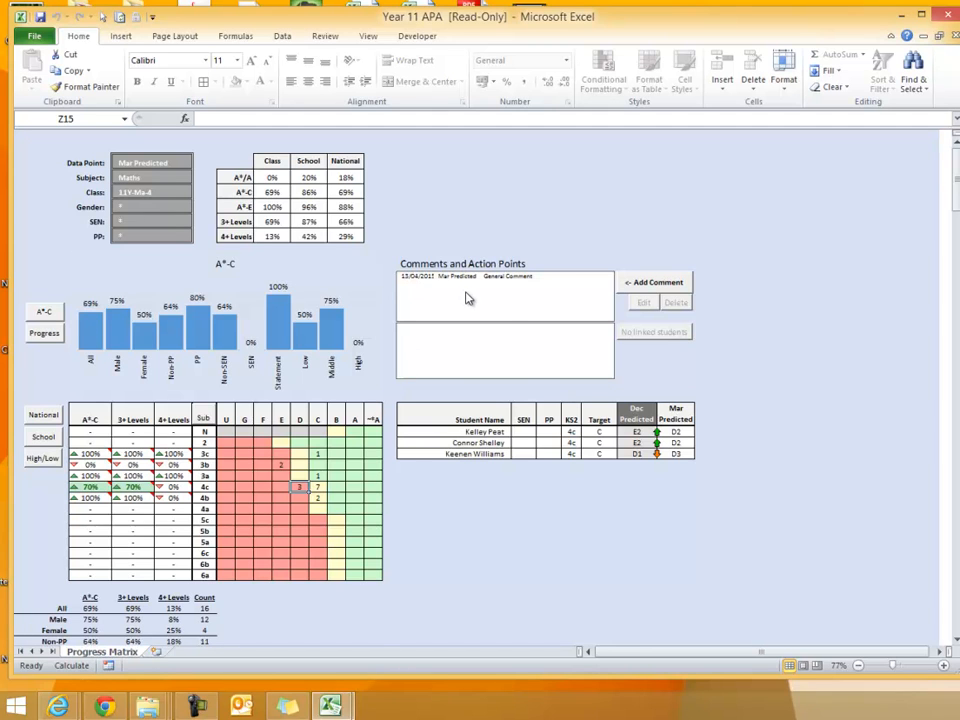
View the saved revision sessions comment and recall its linked students after showing an empty matrix cell.
left_click(509, 281)
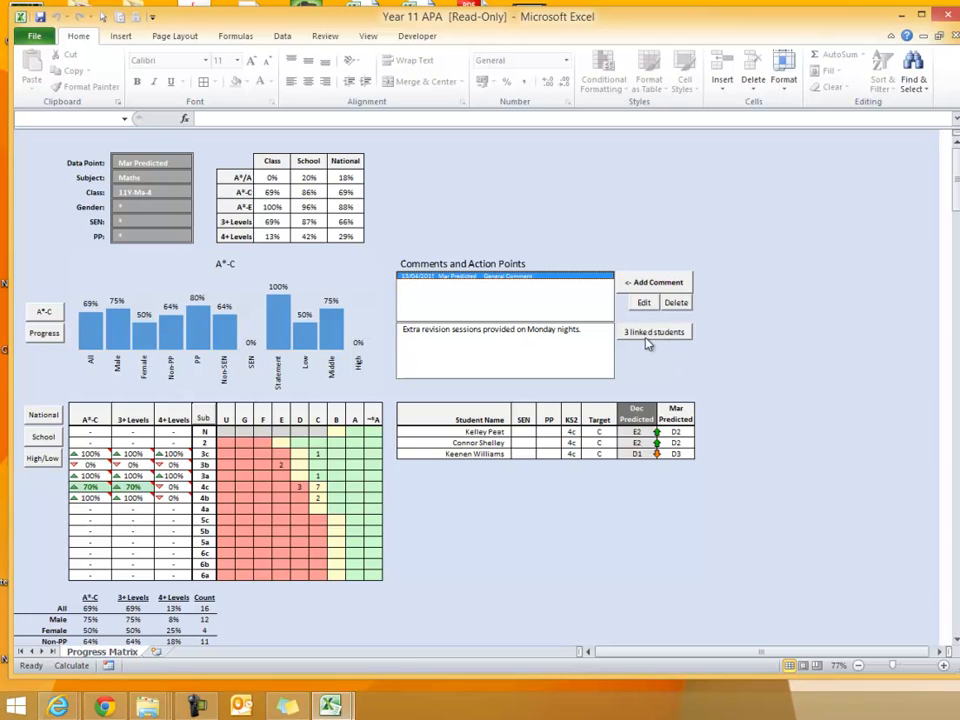
left_click(263, 476)
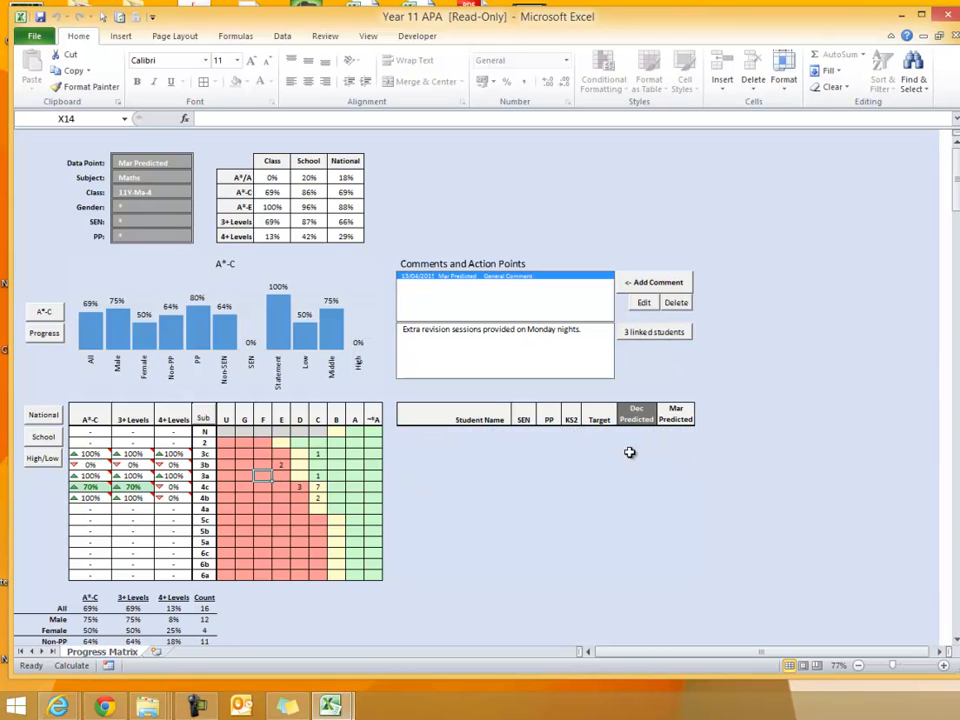
left_click(648, 334)
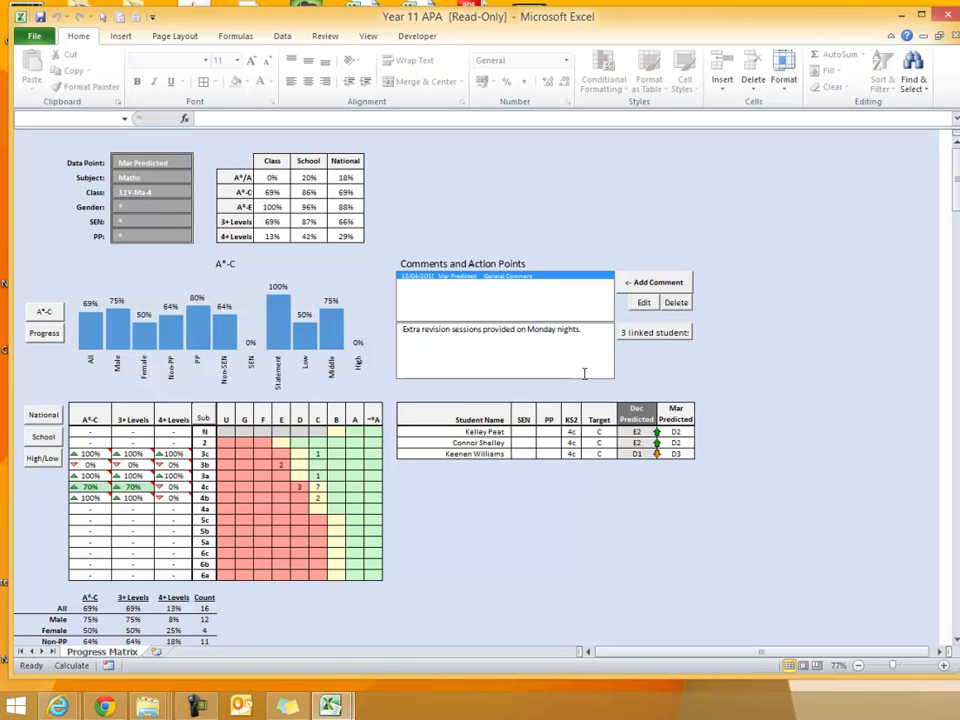
Set the PP filter of the progress matrix to Disadvantaged.
left_click(135, 238)
left_click(199, 237)
left_click(155, 262)
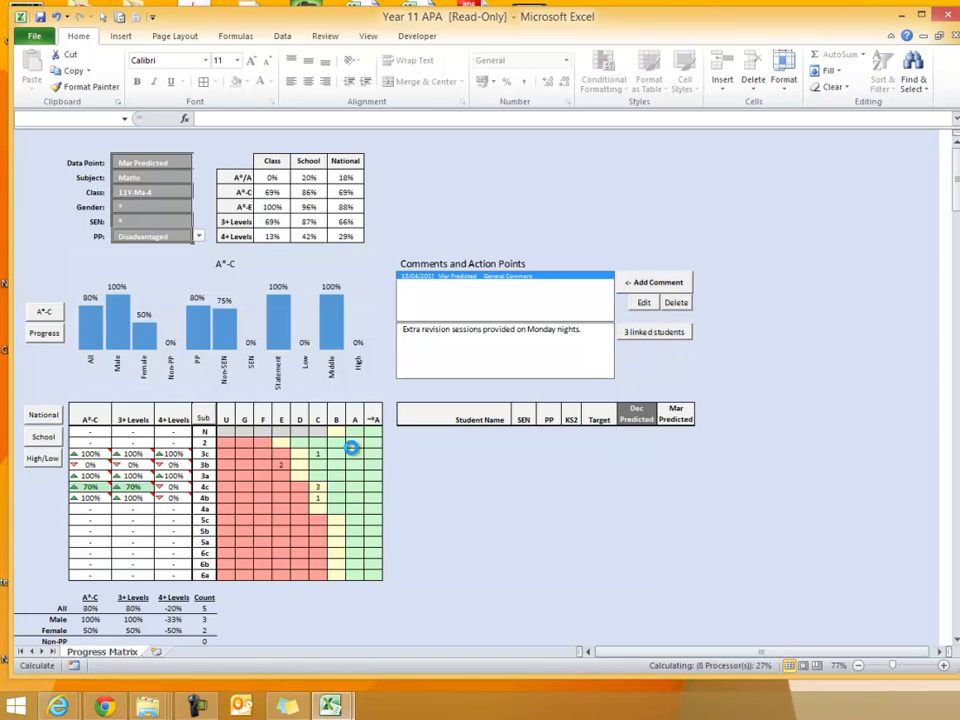
List the disadvantaged students in matrix cells 3b under E, 4c under C and 4b under C.
left_click(277, 463)
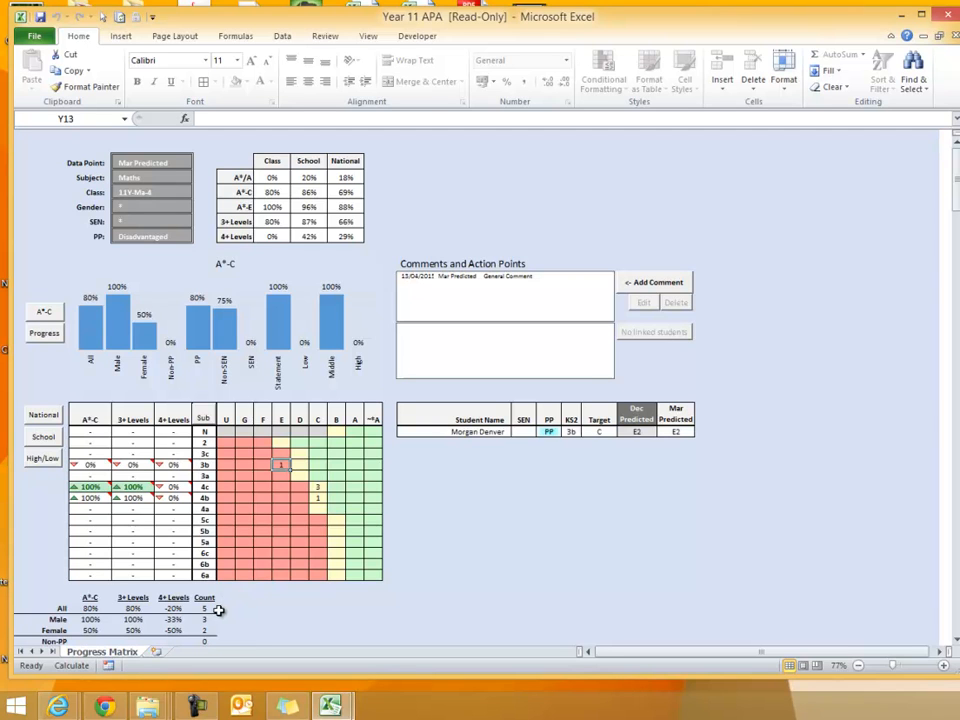
left_click(317, 487)
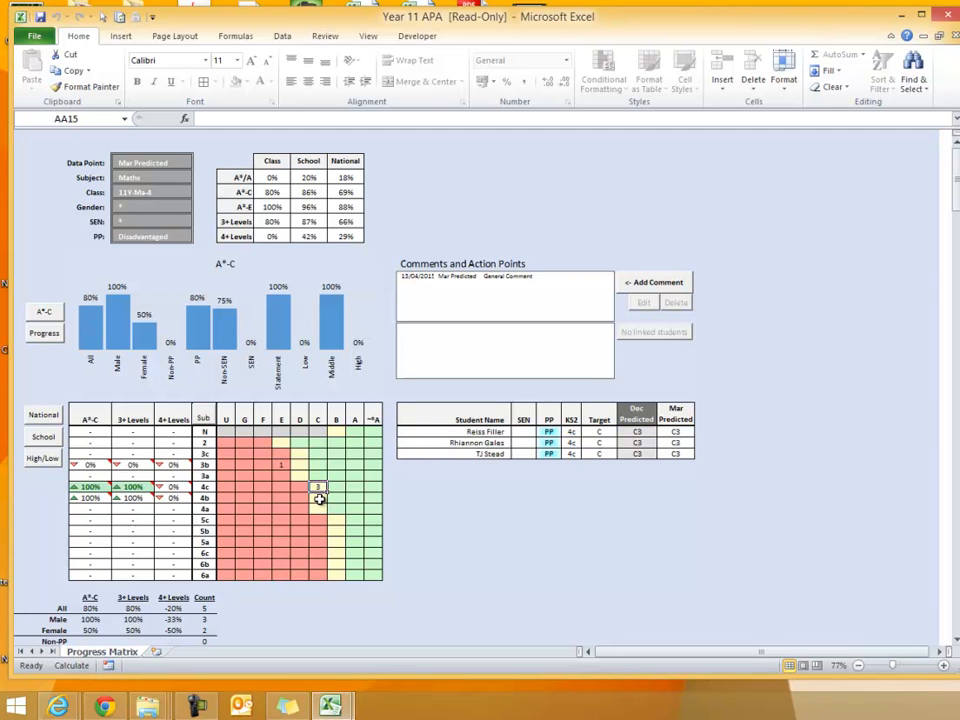
left_click(318, 498)
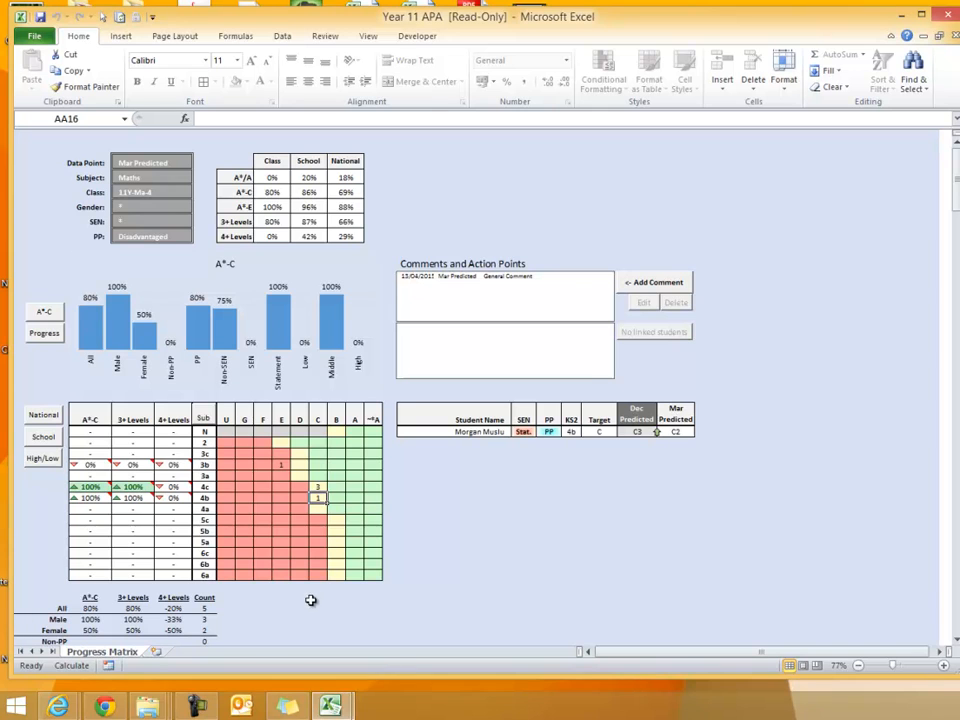
Save a general comment "Phone call home, invited to extra revision sessions" linked to the disadvantaged student in row 3b under grade E.
left_click(280, 464)
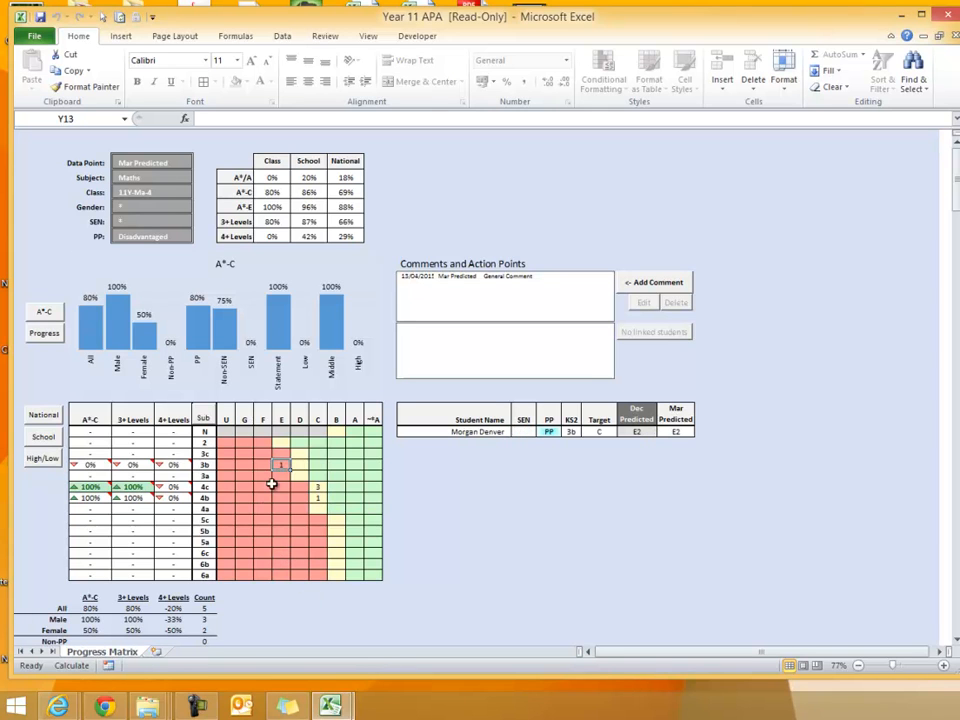
left_click(670, 289)
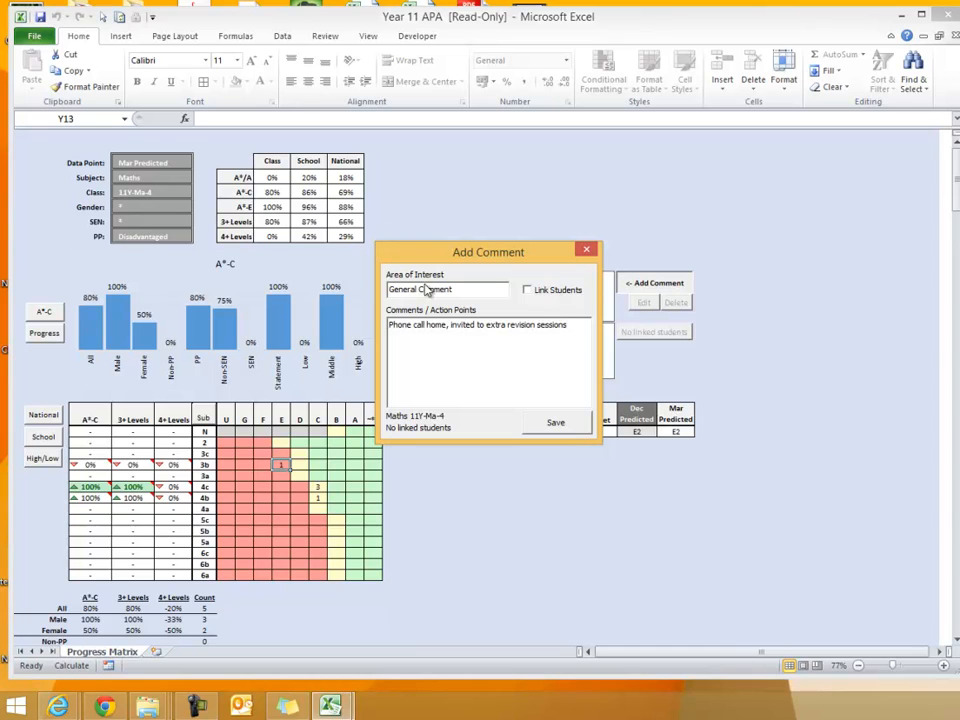
left_click(527, 290)
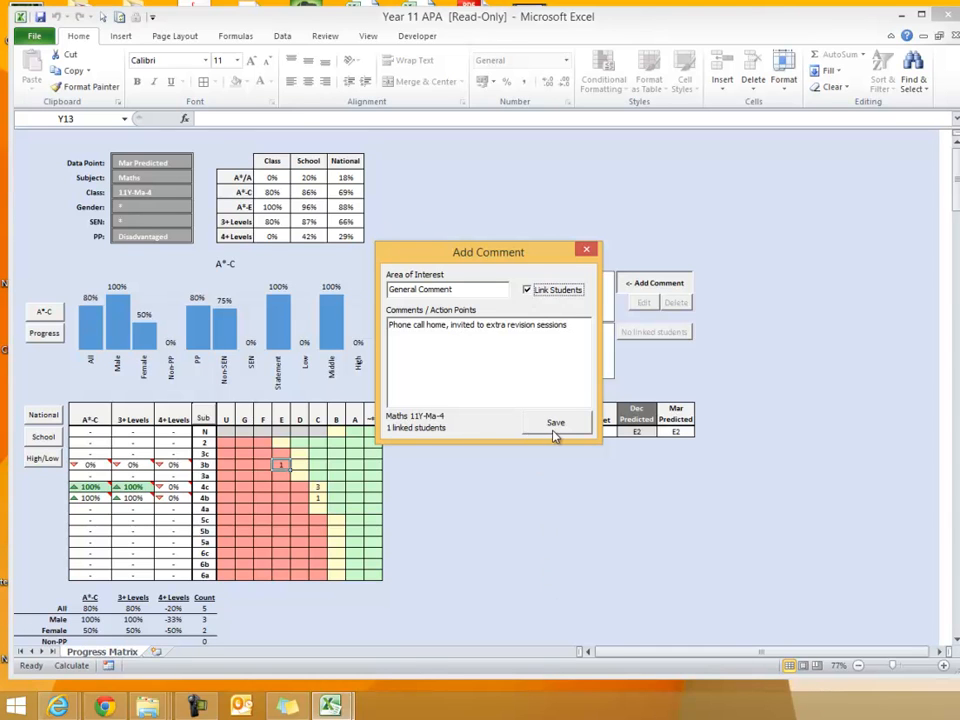
left_click(560, 428)
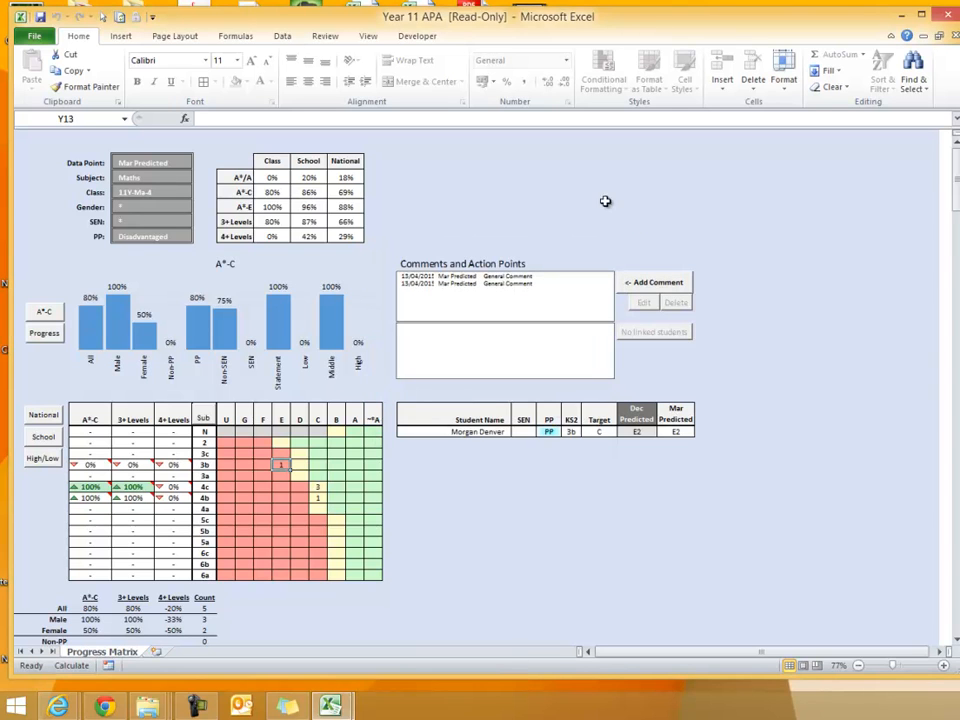
Review the text of both saved general comments for the class.
left_click(490, 277)
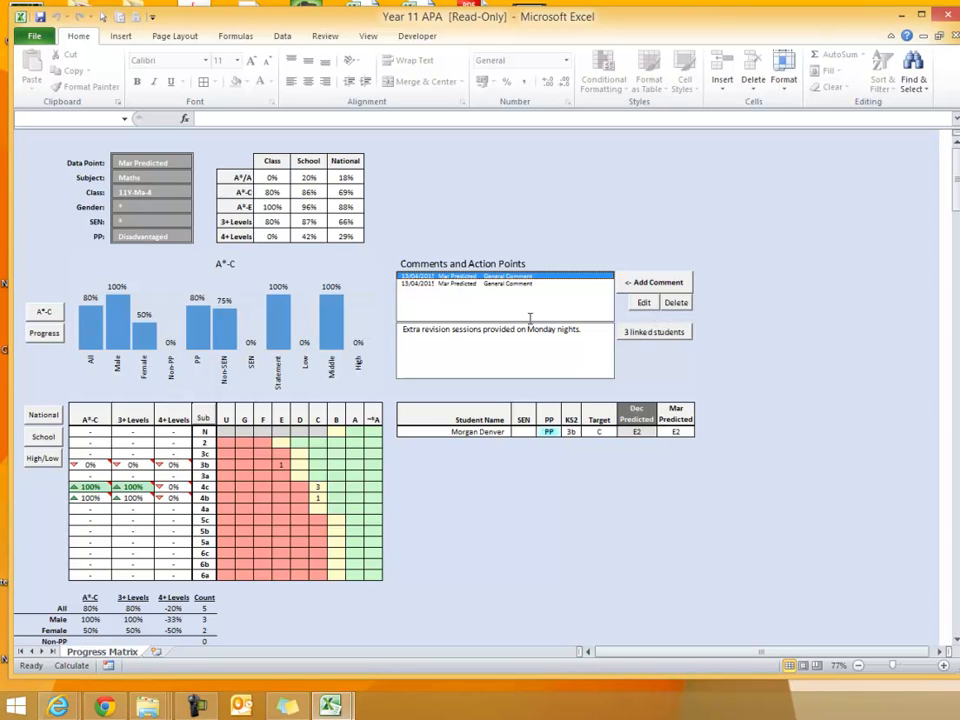
left_click(456, 284)
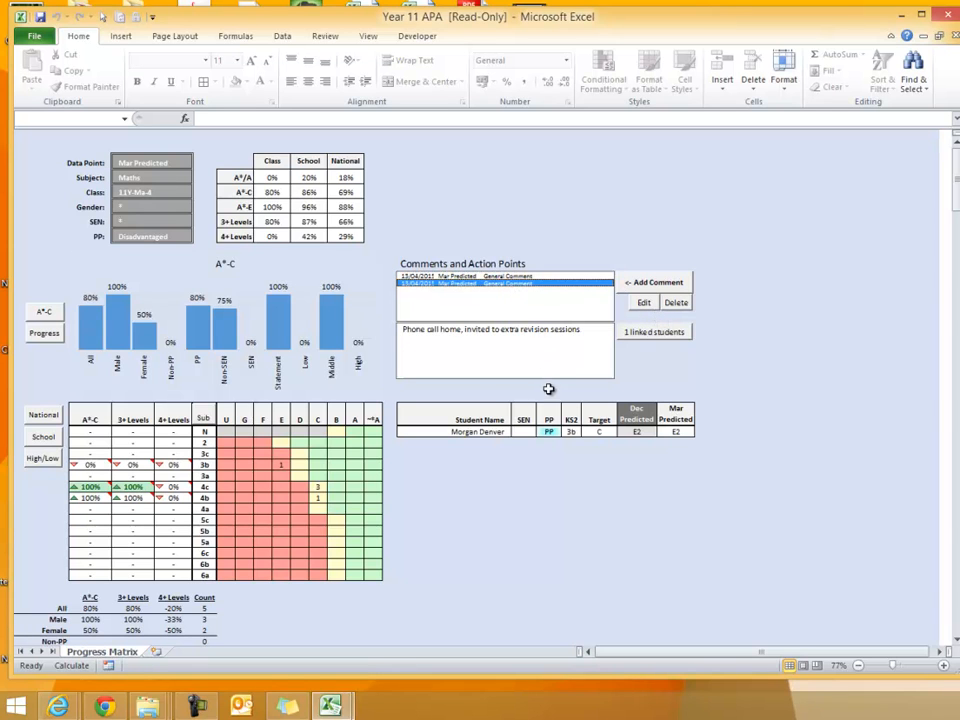
Change the area of interest of the "Phone call home, invited to extra revision sessions" comment to "Phone call" and save it.
left_click(643, 302)
left_click_drag(469, 290, 363, 281)
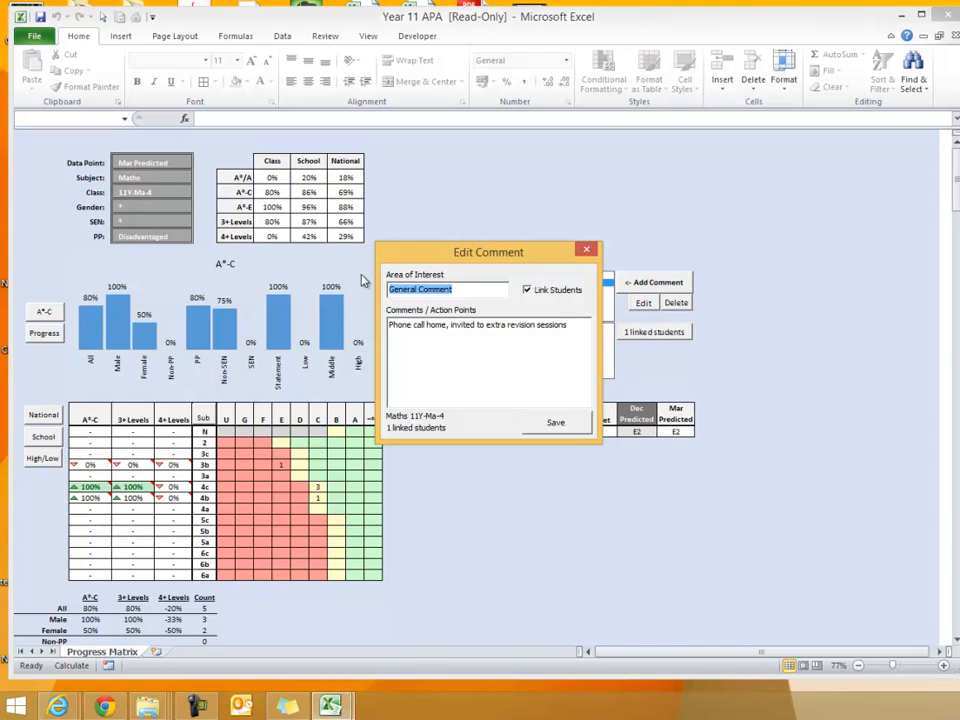
type("Phone call")
left_click(527, 422)
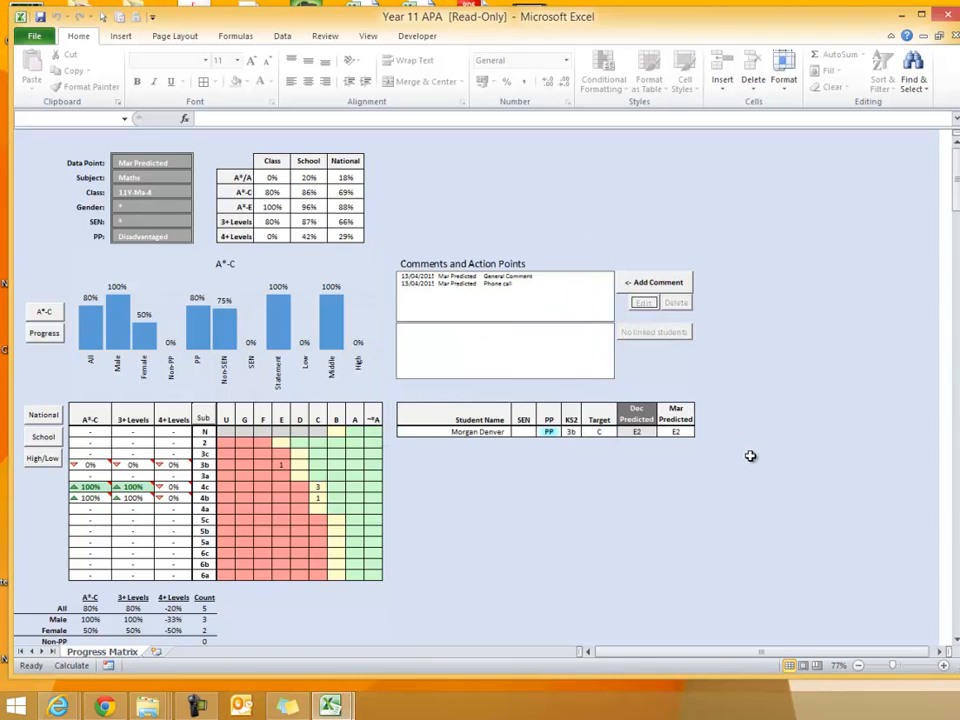
Display the text of the "Phone call" comment and the photo and subject grades of the student listed from row 3b.
left_click(508, 284)
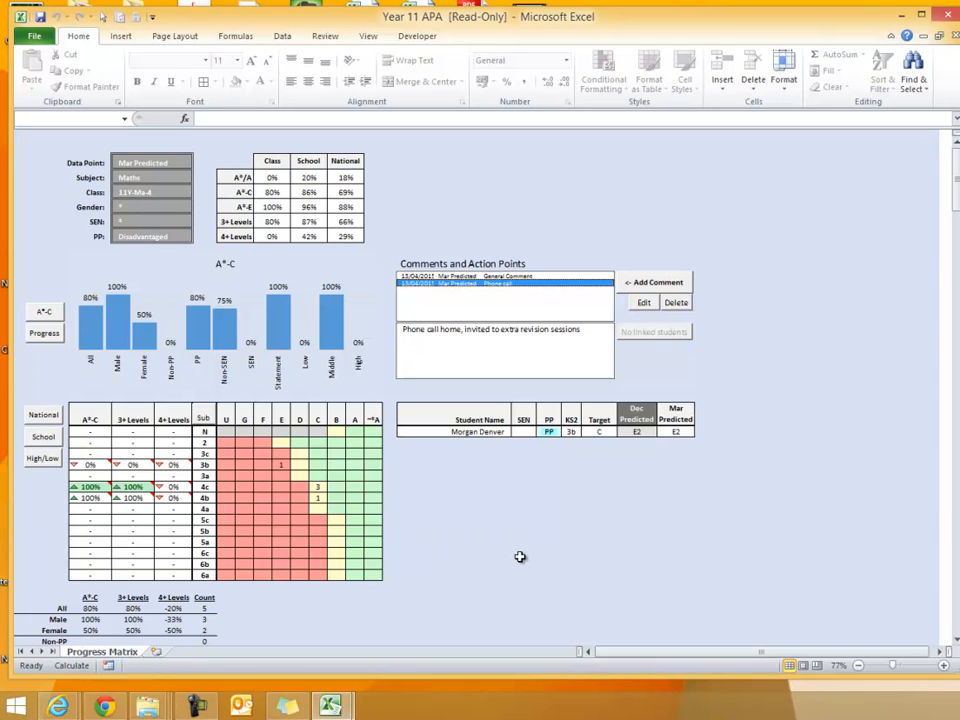
left_click(475, 432)
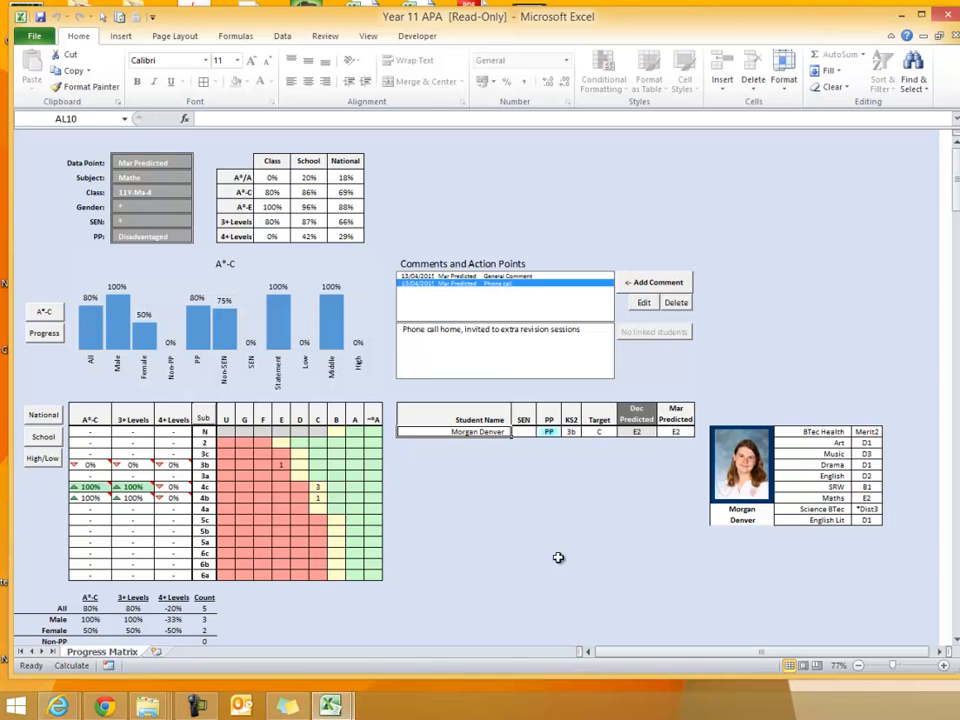
Switch the progress matrix comparison to School and check the class, subject and national A*-C figures for row 4c.
scroll(440, 563, "down", 2)
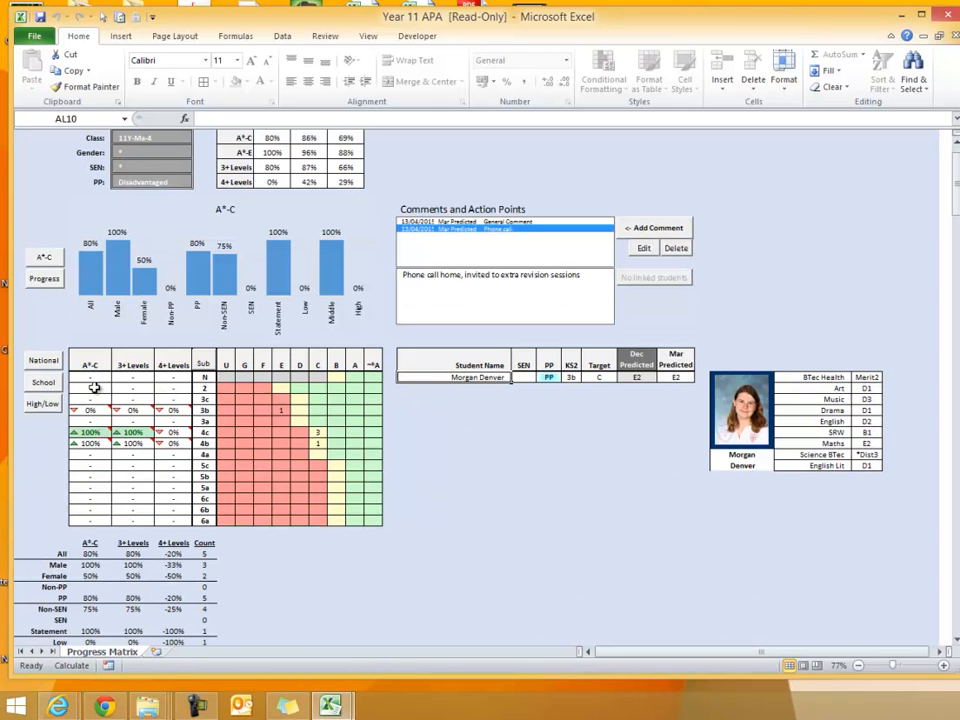
mouse_move(86, 410)
mouse_move(88, 432)
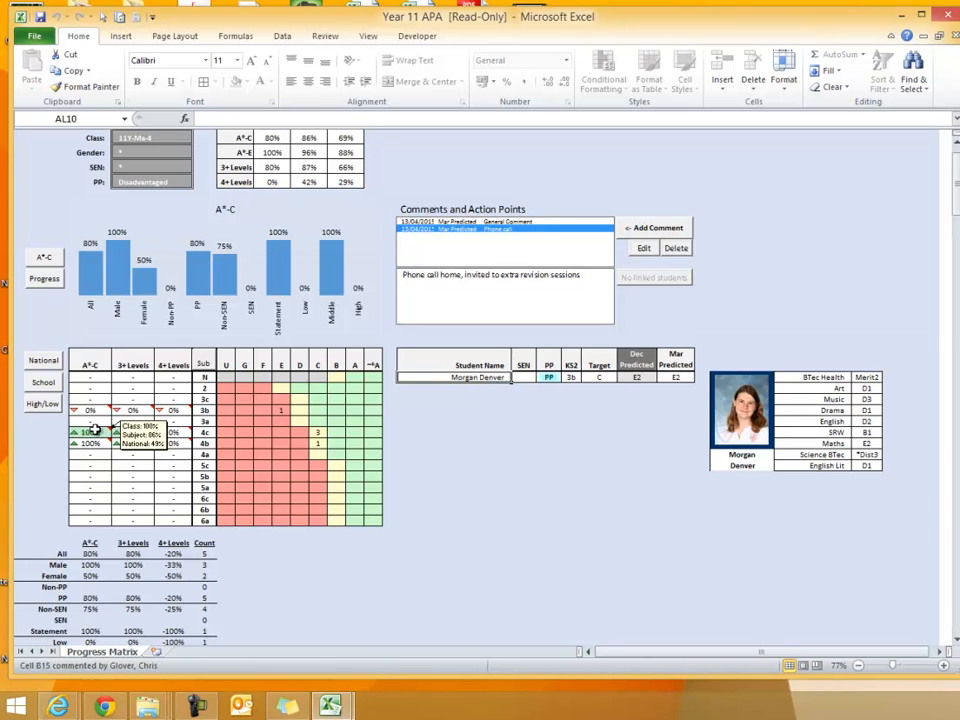
left_click(35, 385)
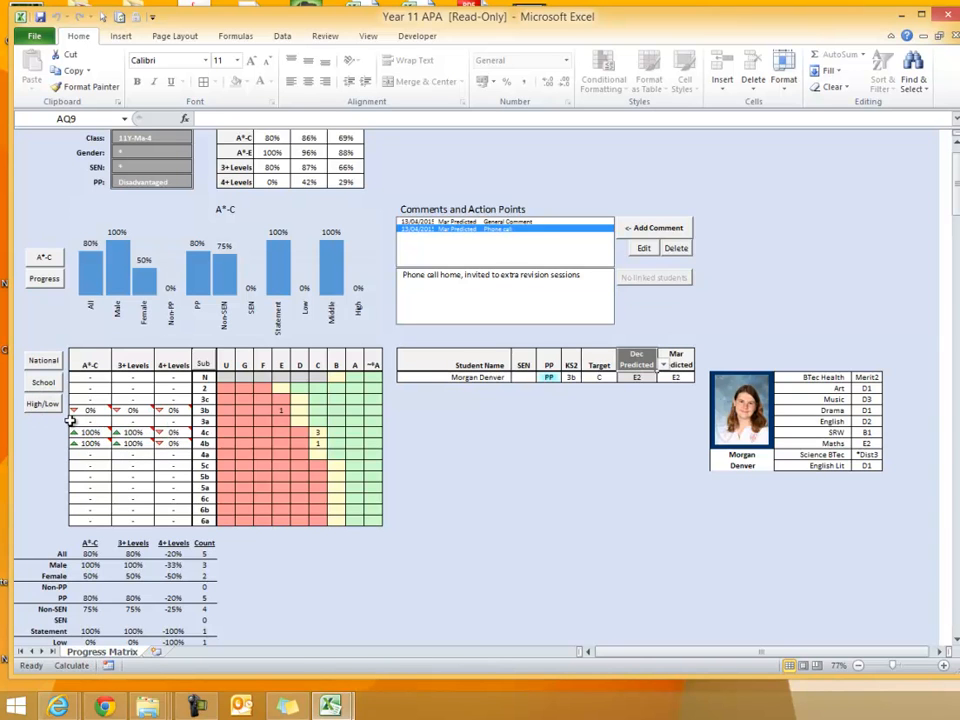
mouse_move(90, 432)
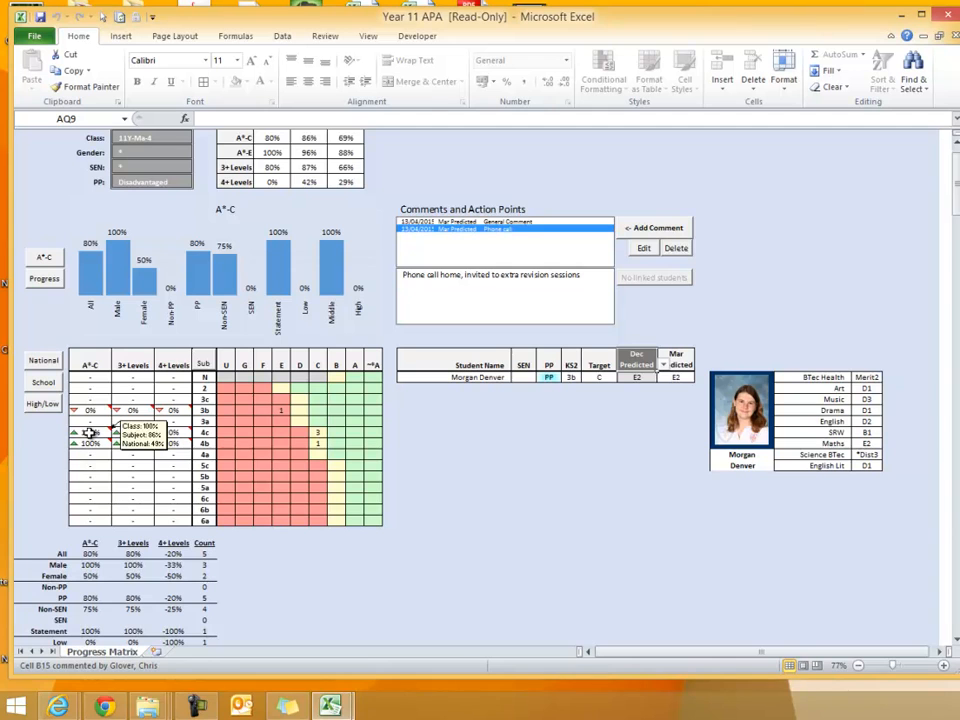
mouse_move(119, 432)
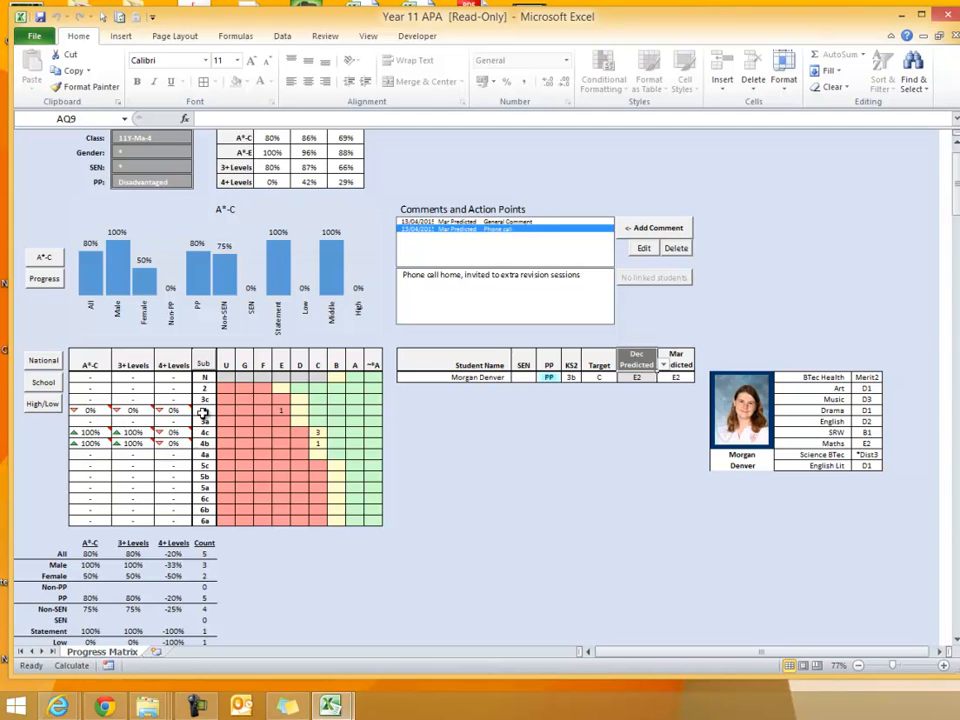